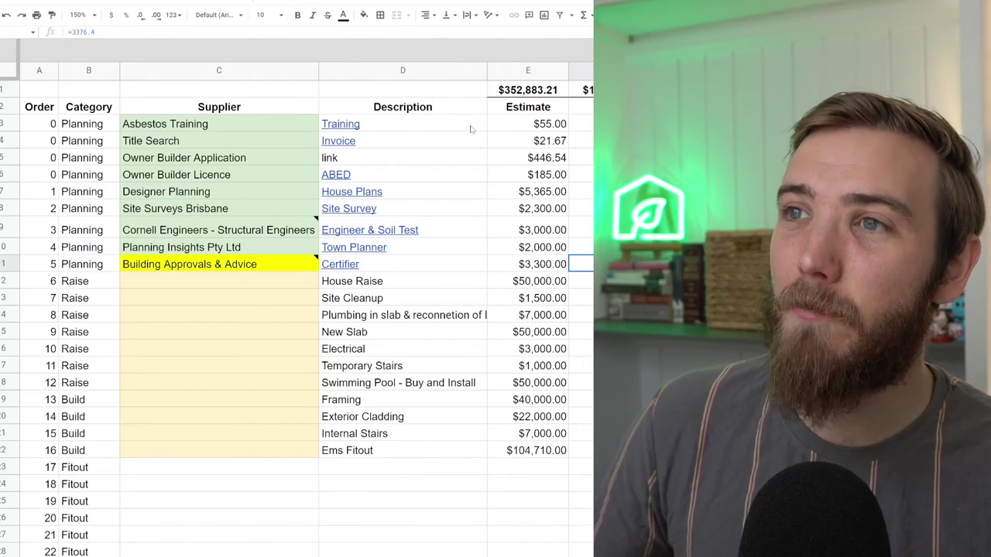
# - Review the estimate total, the Order column and the Planning, Raise and Build groups in the Category column
pyautogui.click(554, 90)
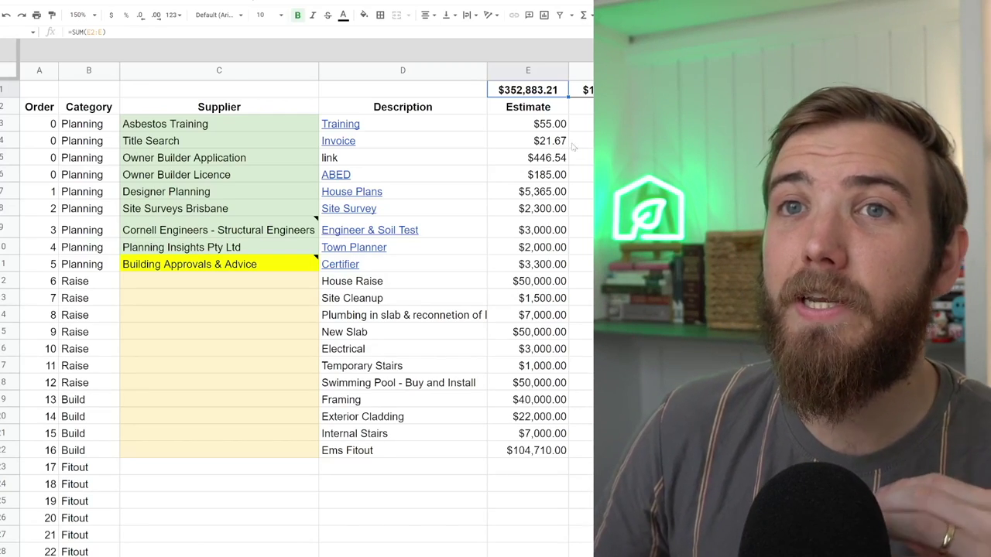
pyautogui.click(46, 126)
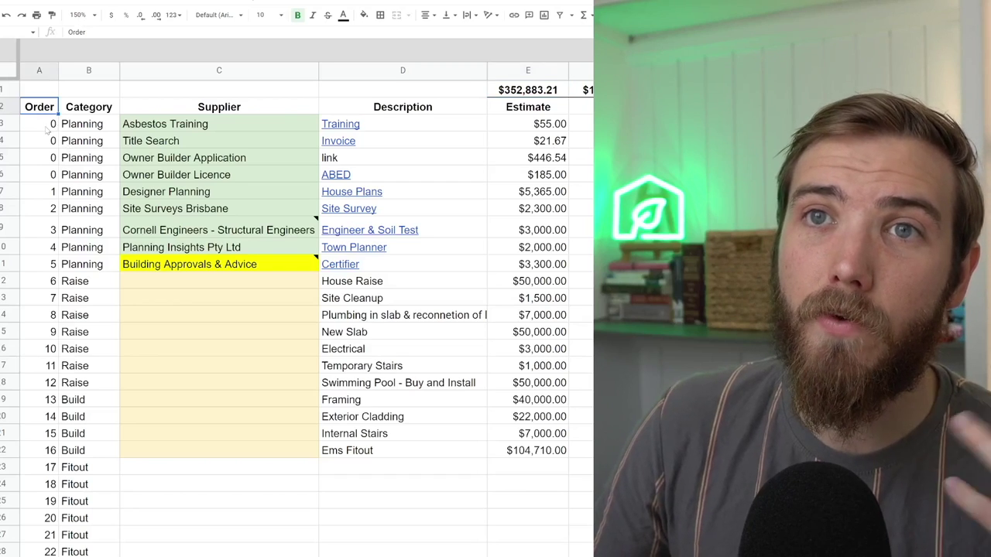
pyautogui.moveTo(47, 127); pyautogui.dragTo(46, 159)
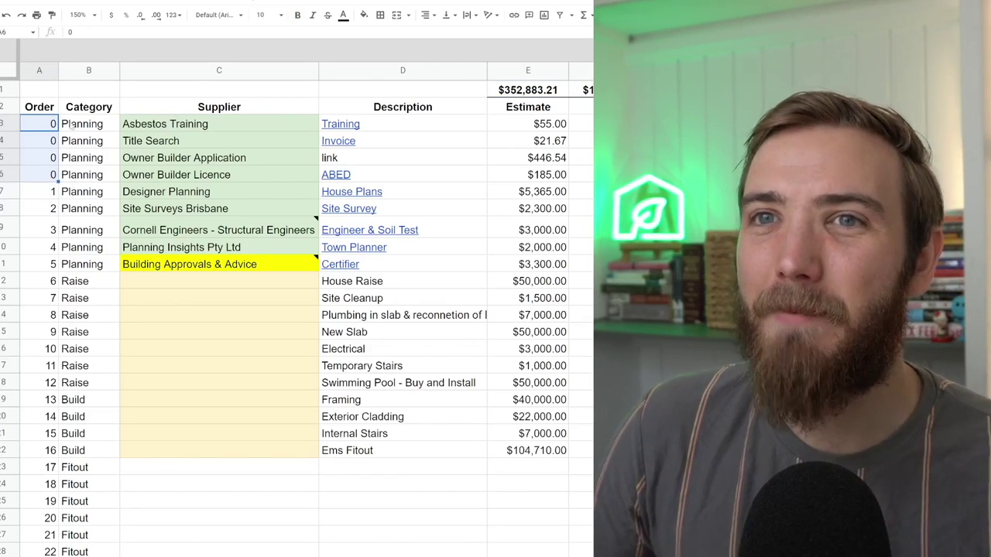
pyautogui.moveTo(91, 127); pyautogui.dragTo(90, 177)
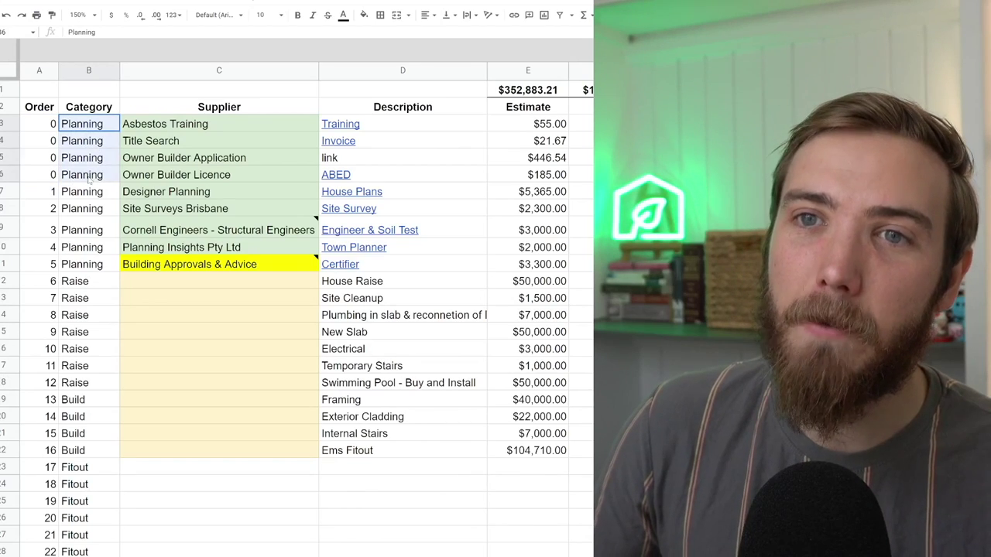
pyautogui.moveTo(97, 283); pyautogui.dragTo(93, 351)
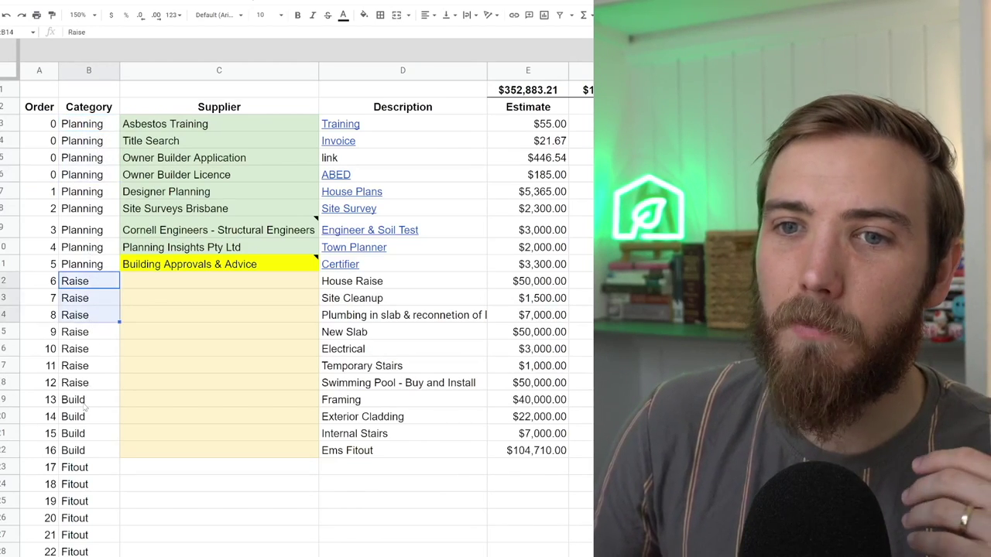
pyautogui.moveTo(86, 400); pyautogui.dragTo(91, 435)
# - Change the category of the Ems Fitout row to Fitout
pyautogui.click(94, 469)
pyautogui.press('Up')
pyautogui.write('Fitout')
pyautogui.press('Up')
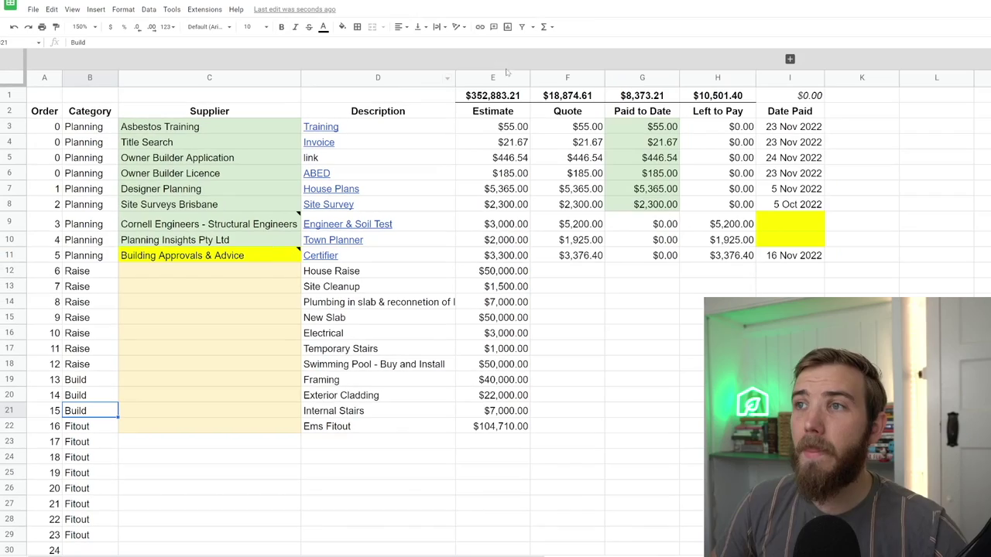
# - Review the Estimate, Quote, Paid to Date, Left to Pay and Date Paid columns of the budget
pyautogui.moveTo(527, 107); pyautogui.dragTo(541, 316)
pyautogui.moveTo(582, 128); pyautogui.dragTo(580, 231)
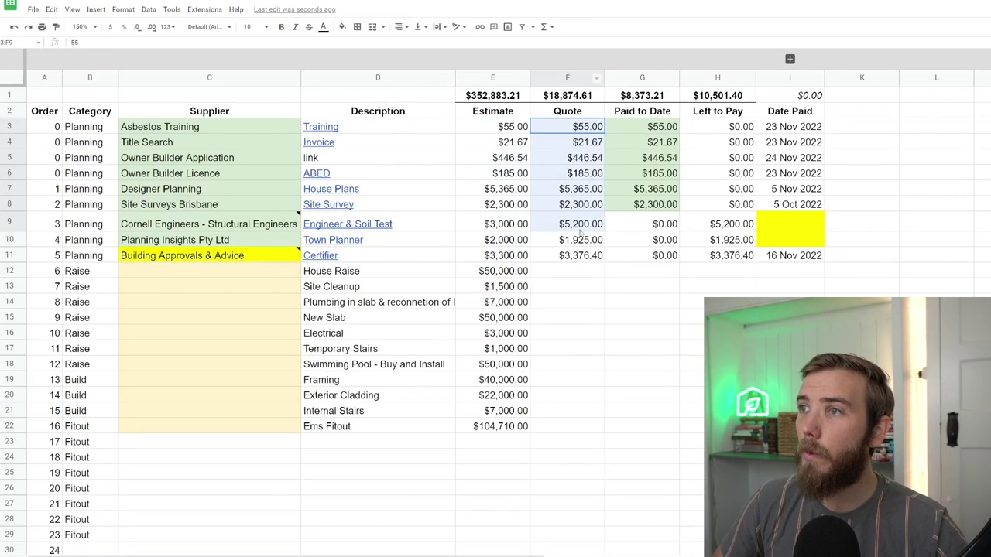
pyautogui.moveTo(642, 112); pyautogui.dragTo(652, 246)
pyautogui.moveTo(728, 113); pyautogui.dragTo(747, 229)
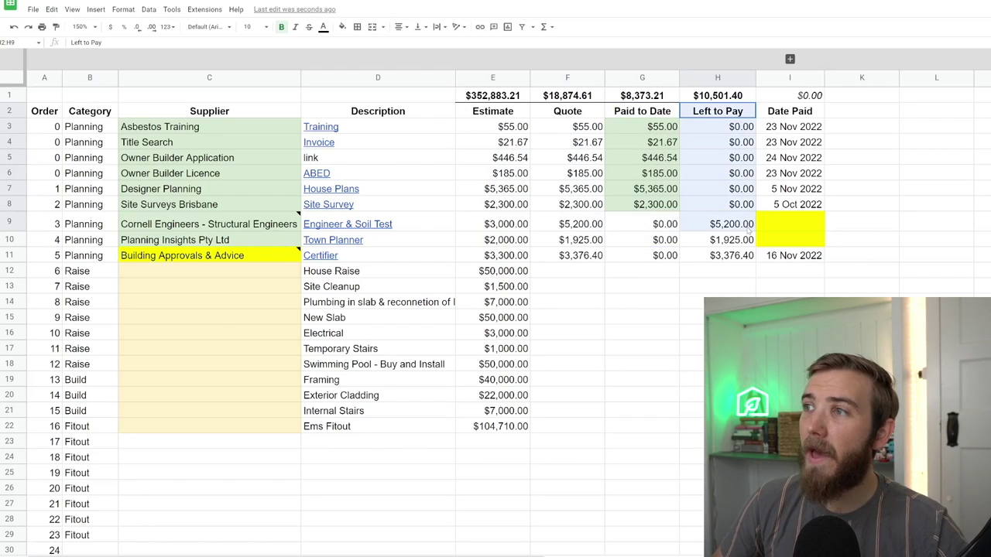
pyautogui.moveTo(797, 95); pyautogui.dragTo(805, 219)
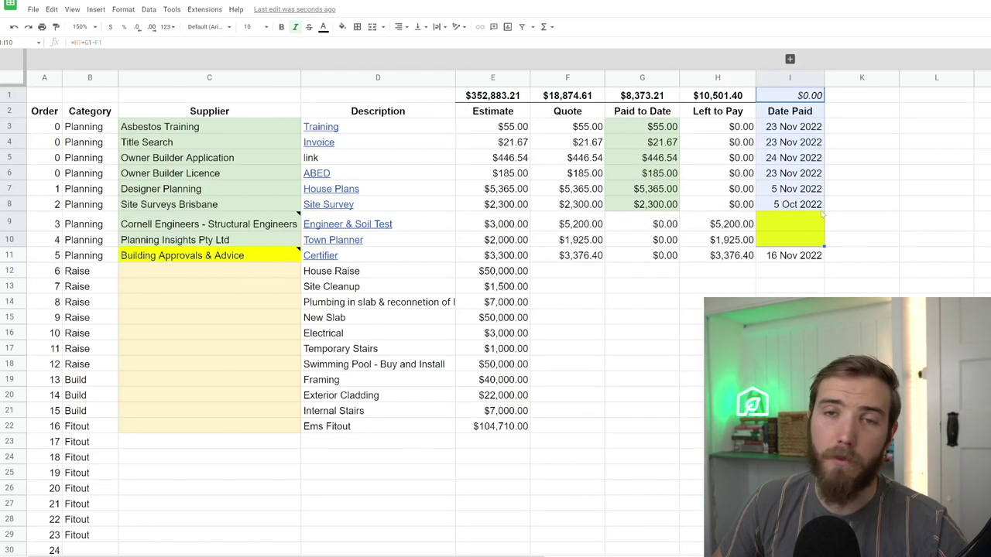
# - Check the suppliers and estimates of the order 0 planning rows, from Asbestos Training to Owner Builder Licence
pyautogui.click(288, 93)
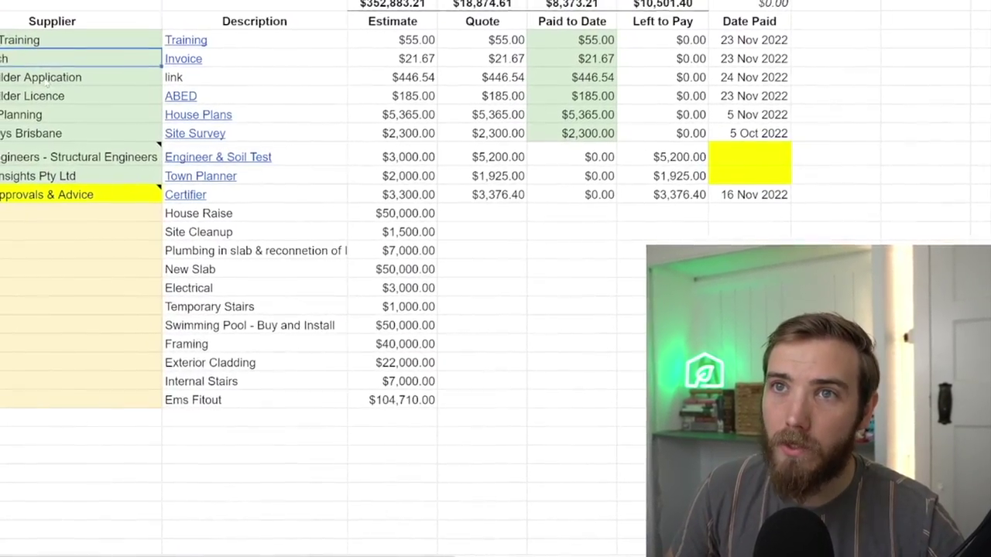
pyautogui.click(71, 90)
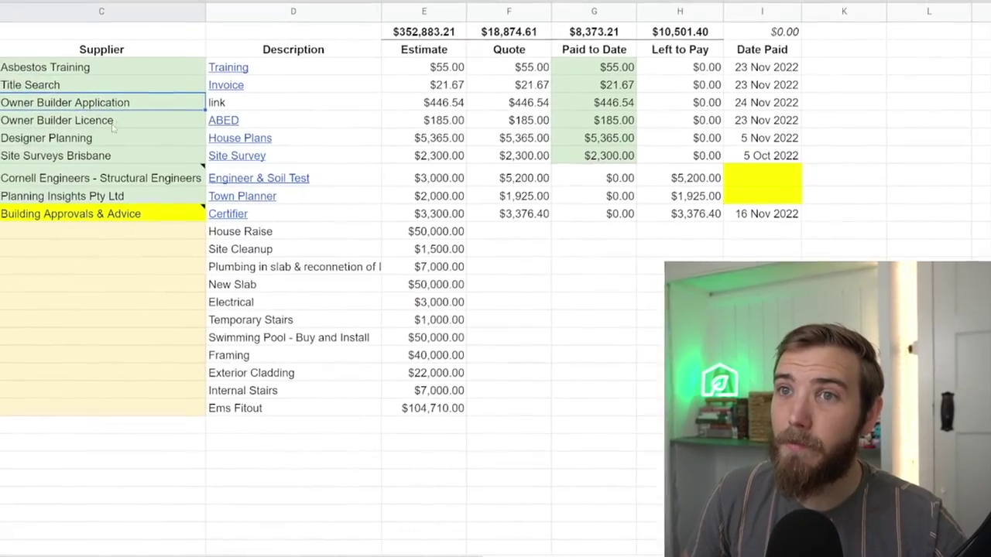
pyautogui.click(102, 112)
pyautogui.moveTo(459, 130); pyautogui.dragTo(466, 79)
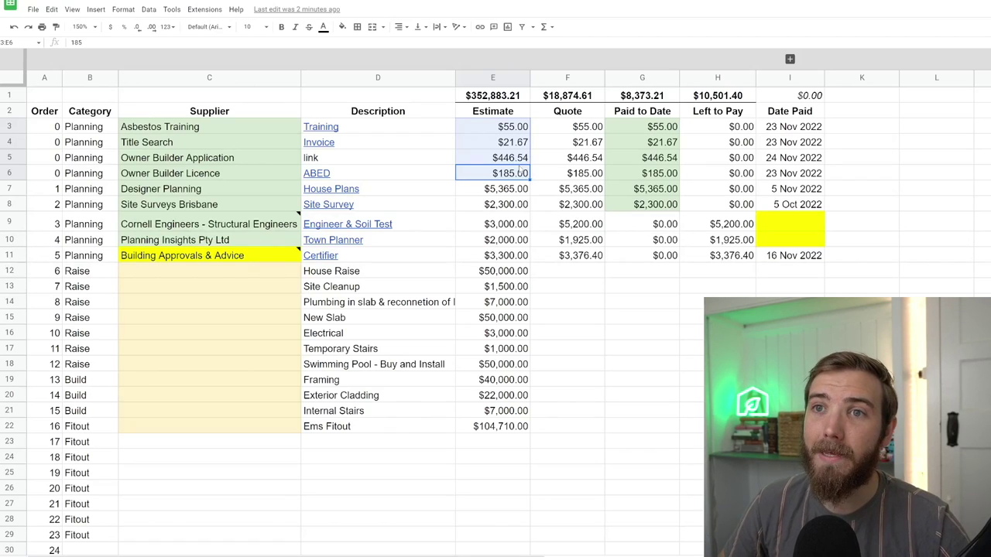
# - Check the estimates of the remaining planning rows, from House Plans to Certifier
pyautogui.click(517, 188)
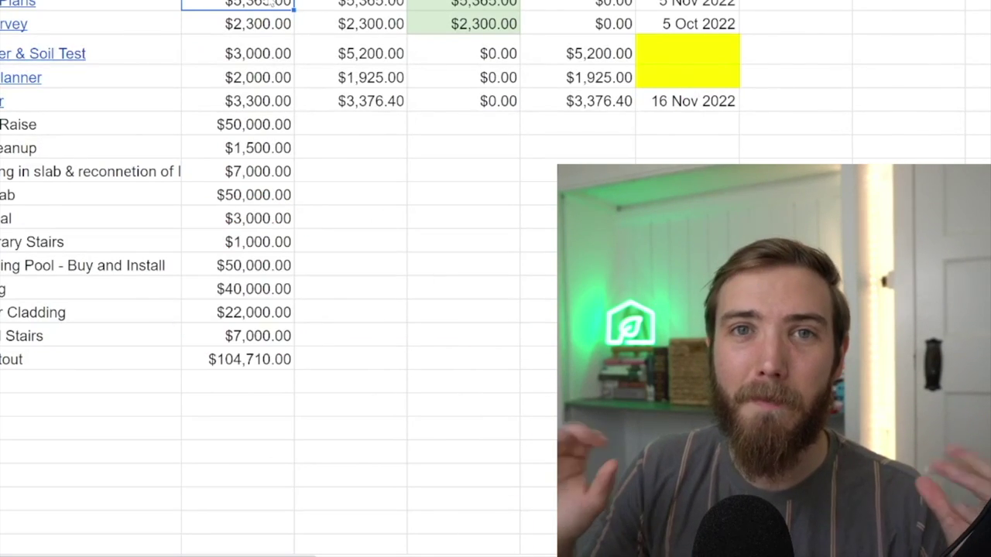
pyautogui.click(263, 26)
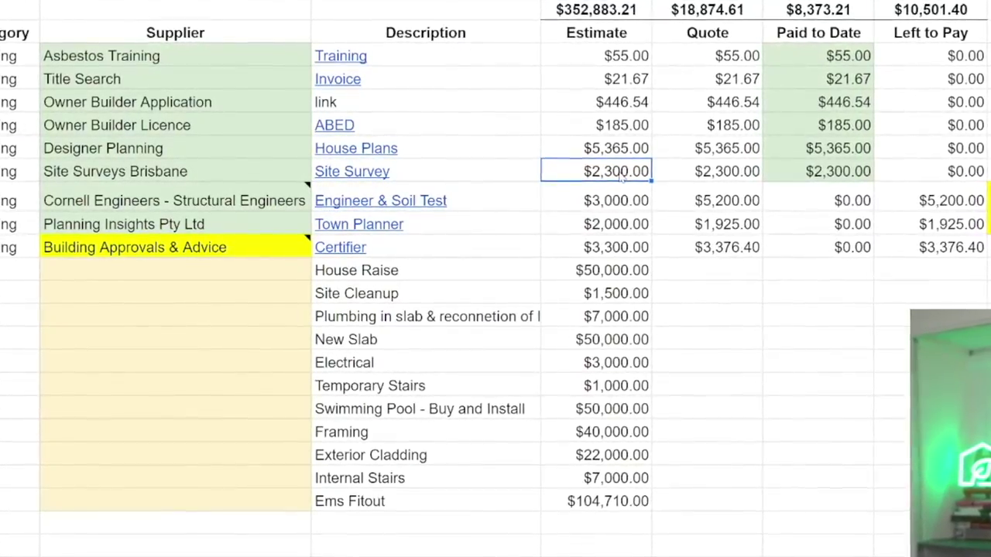
pyautogui.click(631, 222)
pyautogui.click(638, 245)
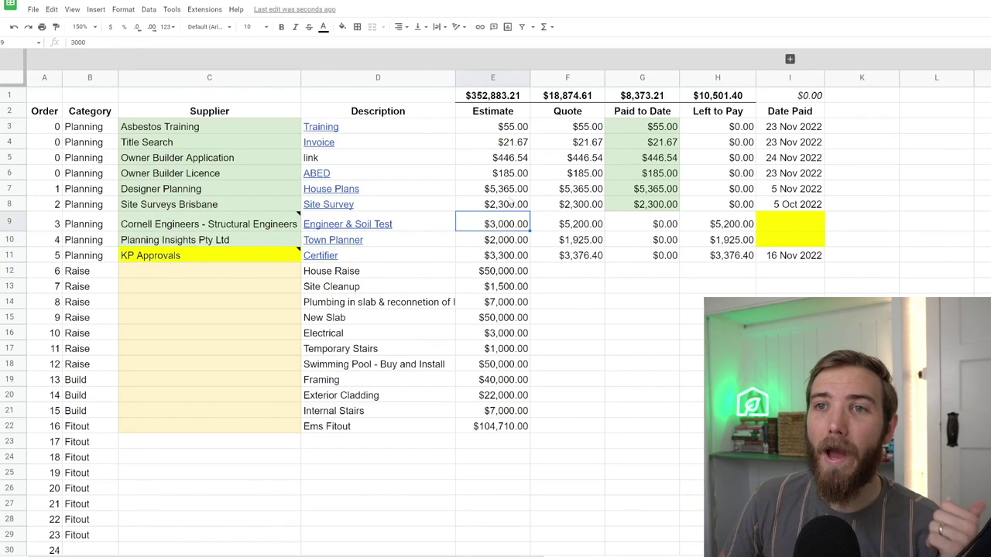
pyautogui.click(485, 245)
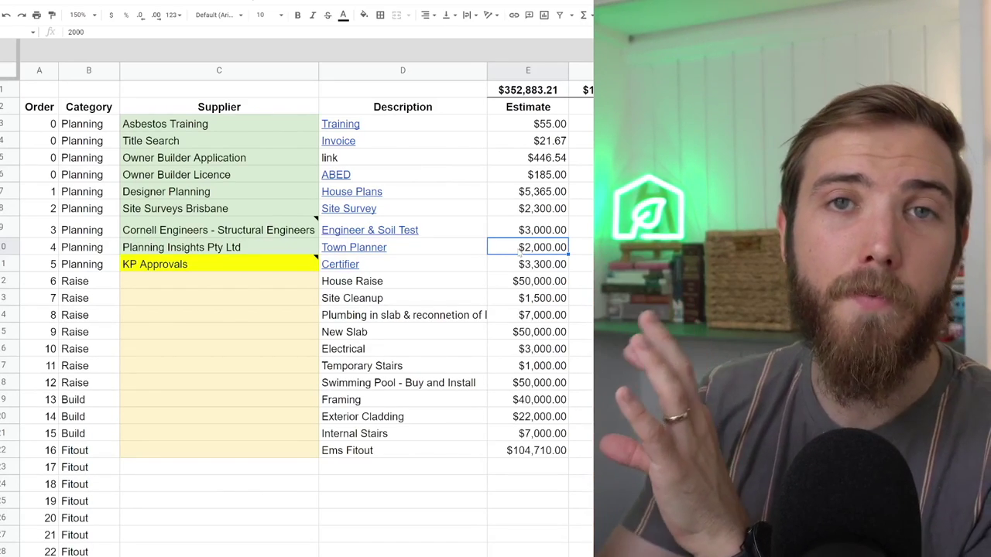
# - Examine the estimates of the Raise rows one by one, from House Raise to Swimming Pool
pyautogui.moveTo(528, 281); pyautogui.dragTo(528, 451)
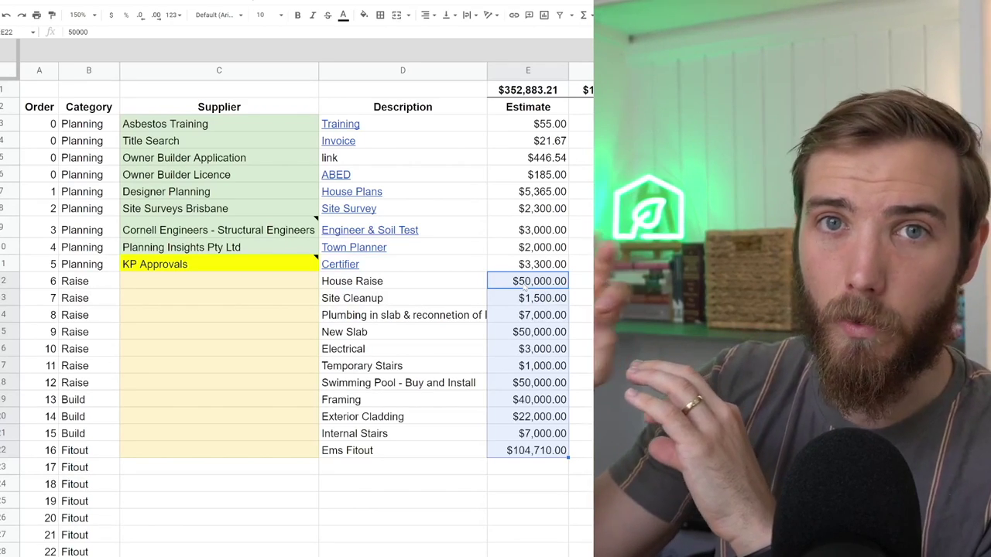
pyautogui.click(527, 283)
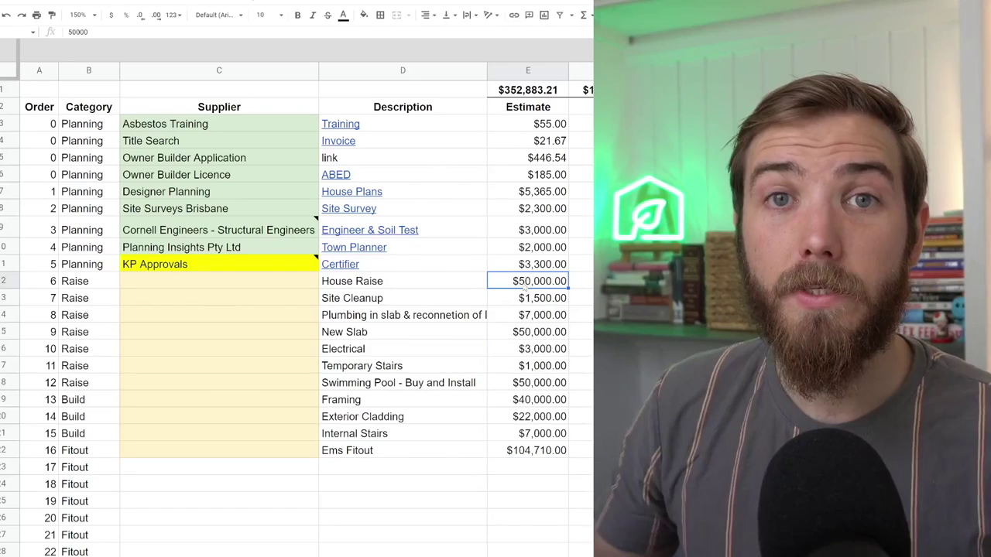
pyautogui.click(546, 302)
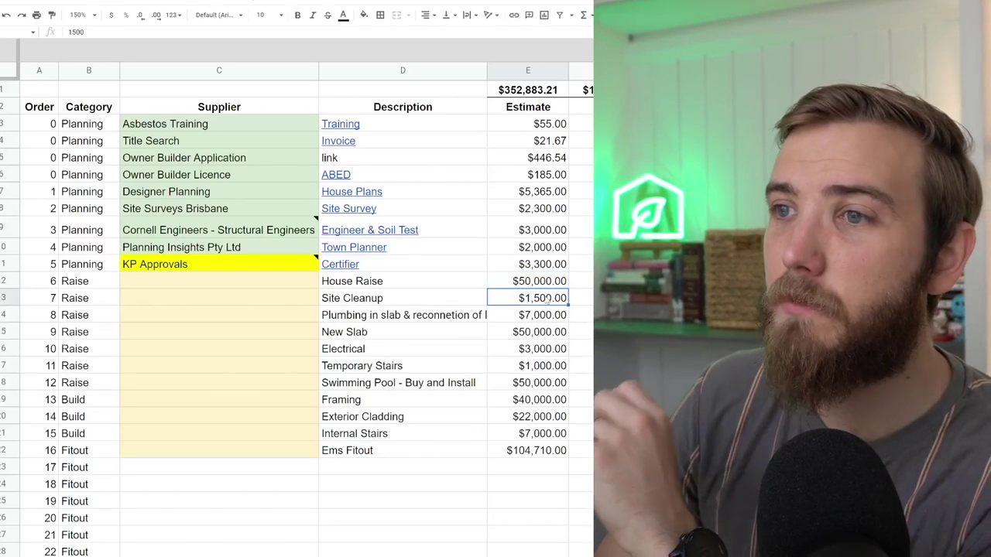
pyautogui.click(541, 320)
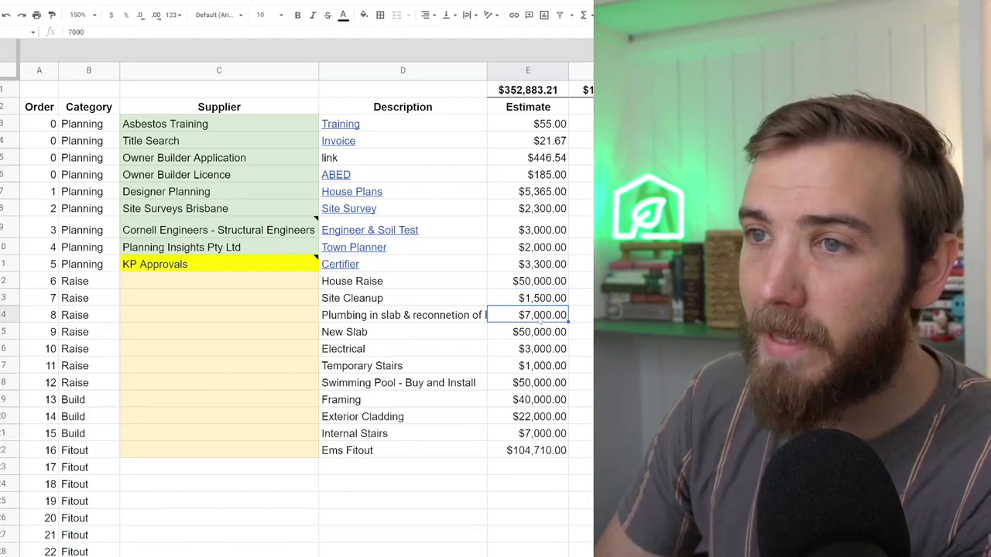
pyautogui.click(529, 331)
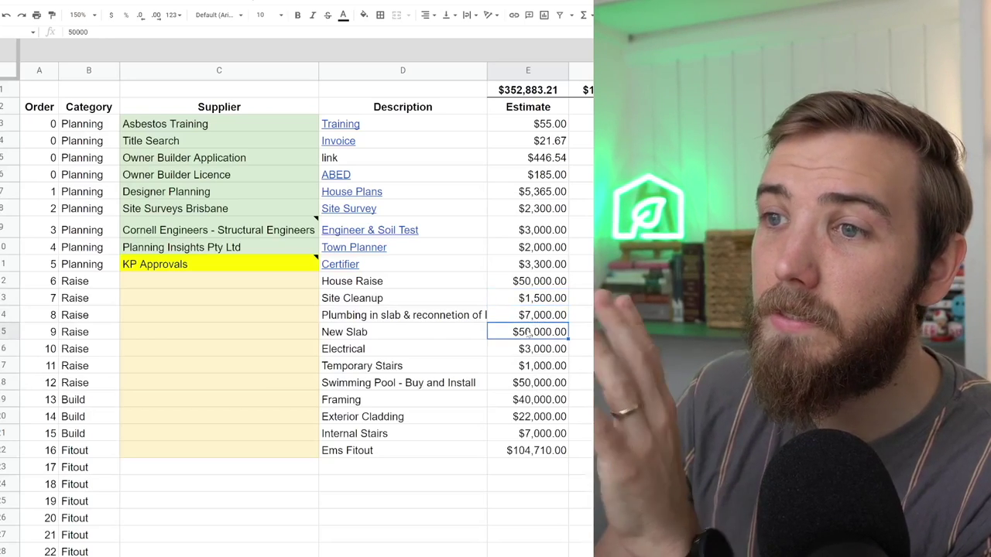
pyautogui.click(525, 348)
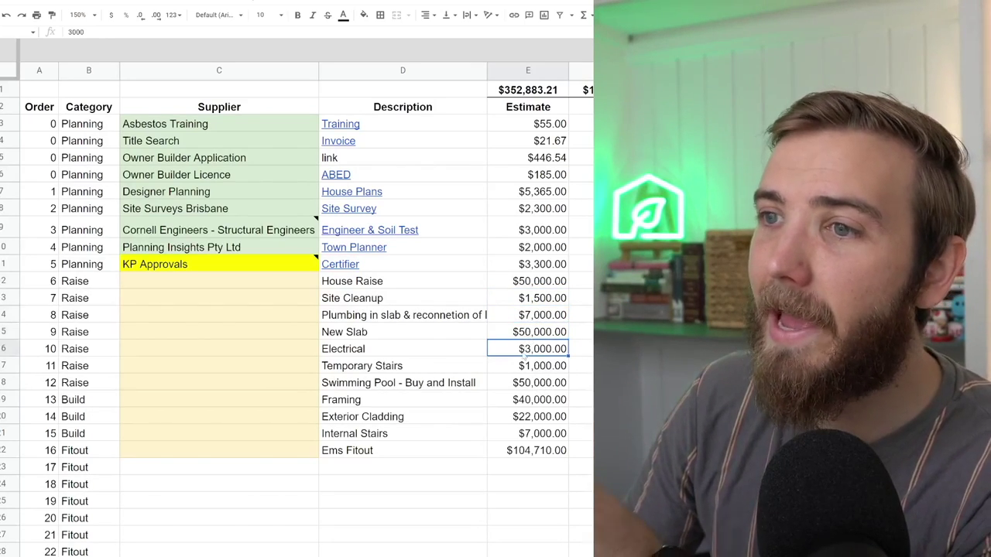
pyautogui.click(518, 366)
pyautogui.click(533, 383)
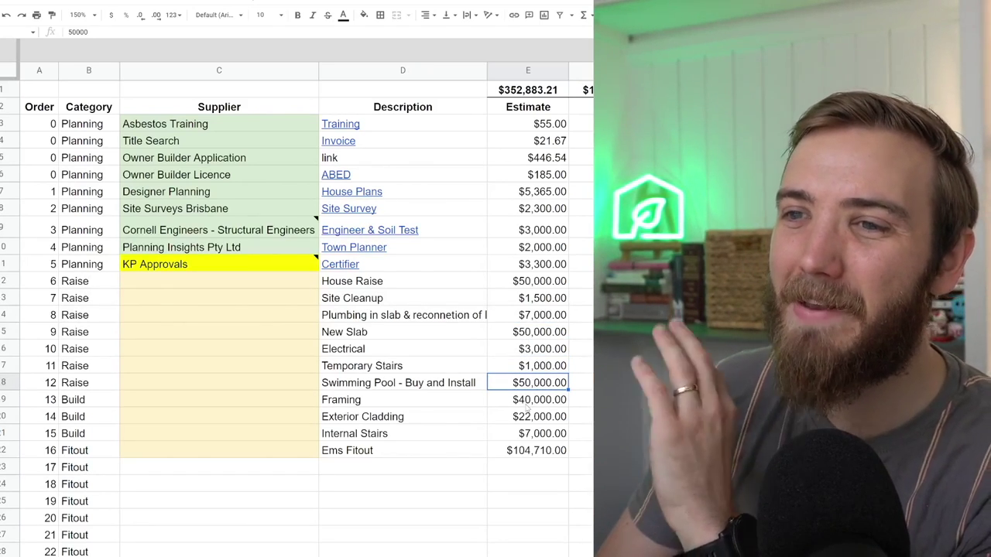
# - Examine the estimates for Framing, Exterior Cladding, Internal Stairs and Ems Fitout
pyautogui.click(539, 399)
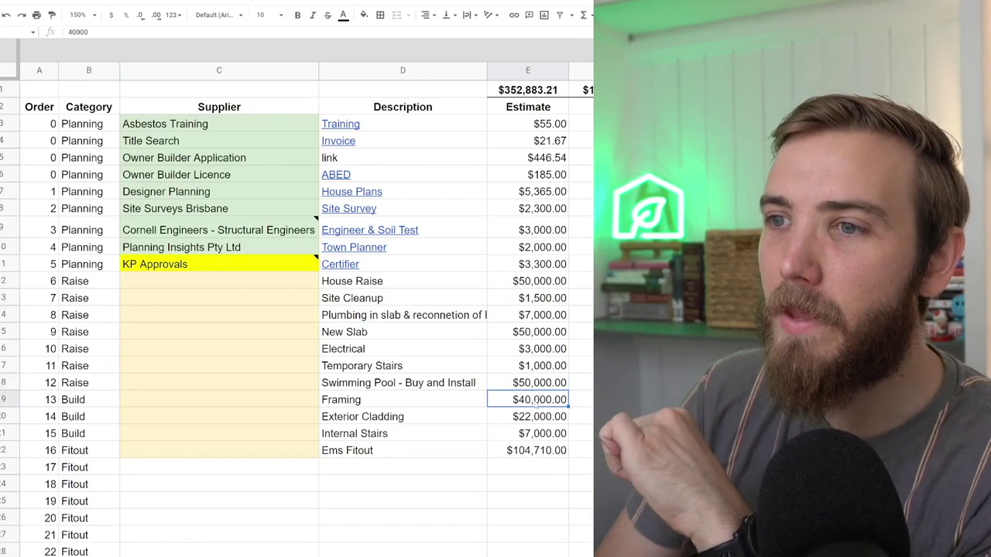
pyautogui.click(529, 417)
pyautogui.click(521, 433)
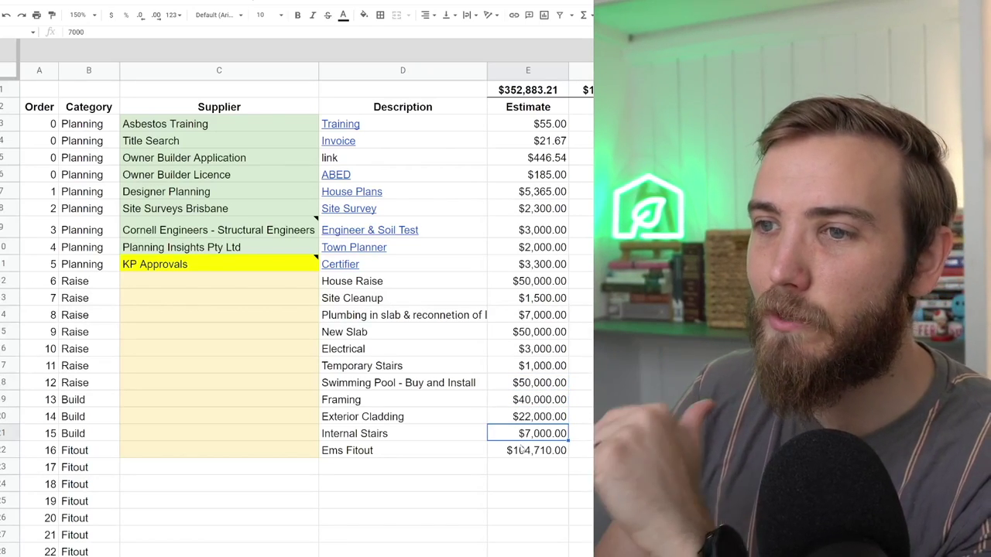
pyautogui.click(516, 449)
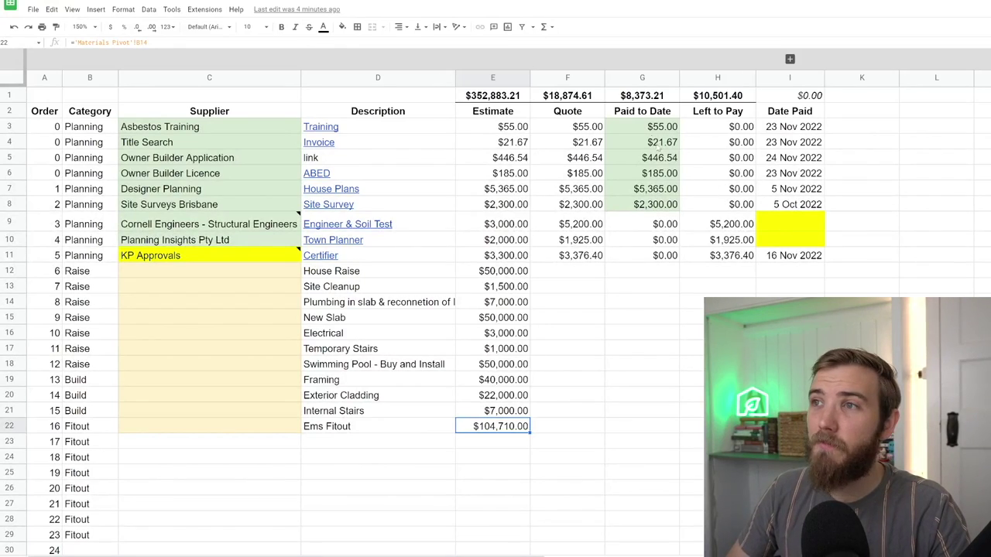
# - Compare the Paid to Date and Quote amounts of the planning rows with the Left to Pay total and the Town Planner balance
pyautogui.moveTo(631, 127); pyautogui.dragTo(632, 210)
pyautogui.moveTo(568, 111); pyautogui.dragTo(577, 127)
pyautogui.click(727, 95)
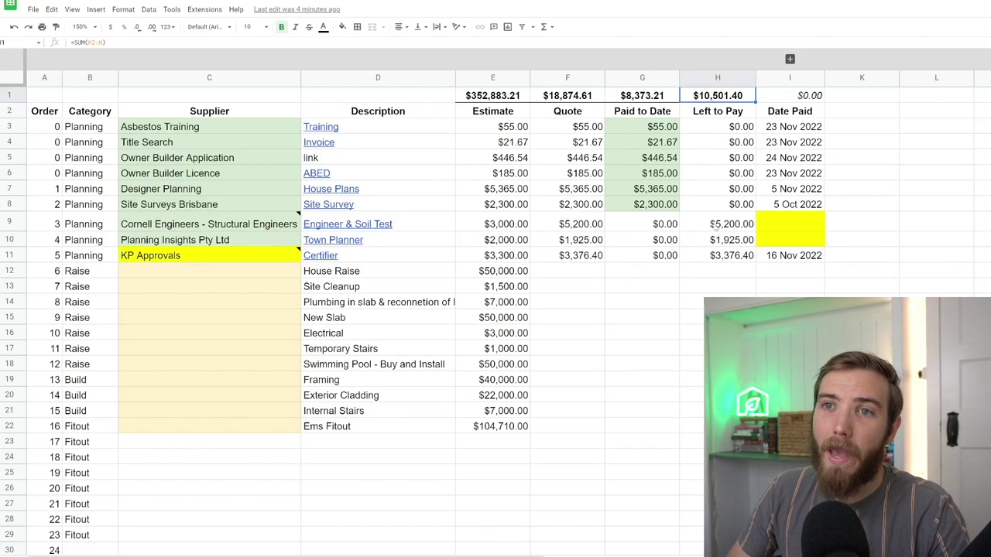
pyautogui.click(718, 241)
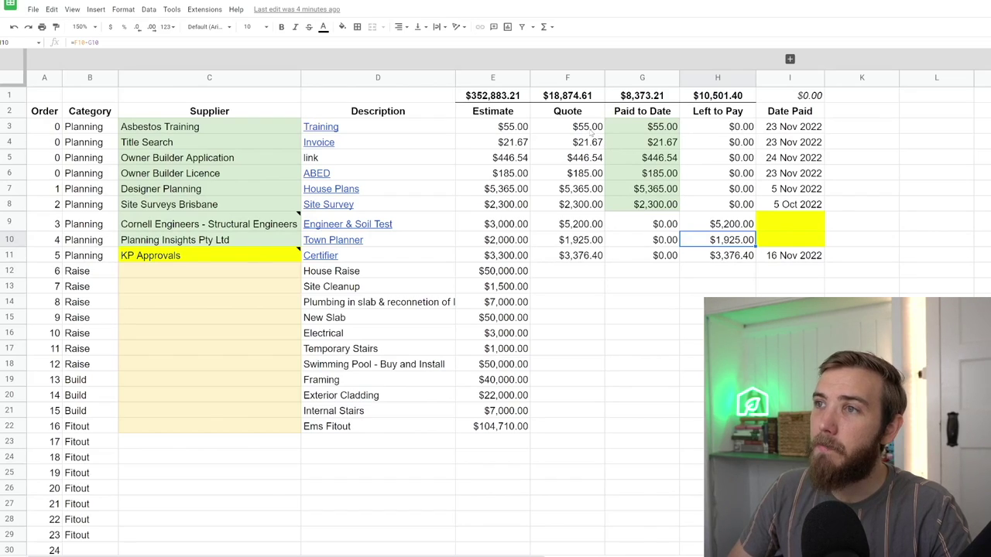
pyautogui.moveTo(592, 133); pyautogui.dragTo(591, 252)
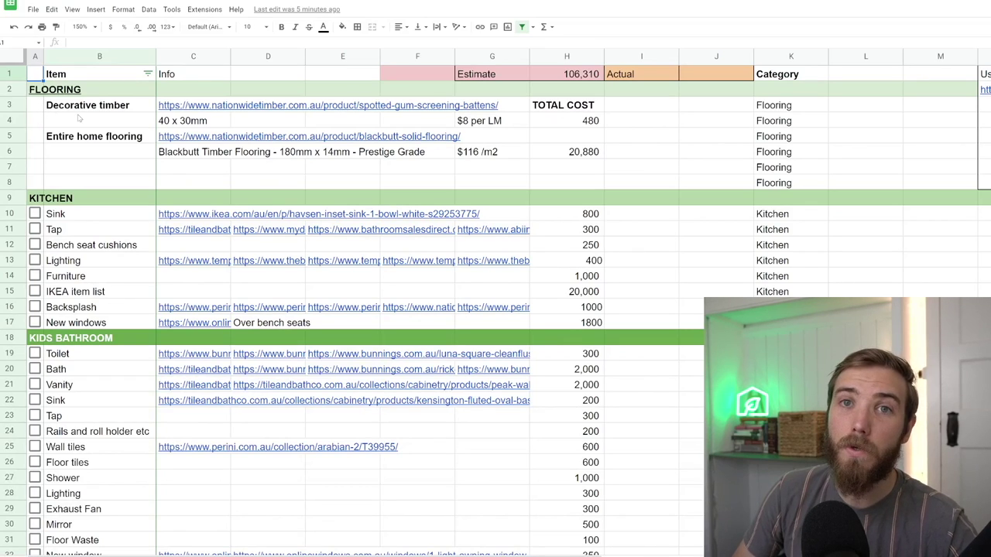
# - Examine the Item, Info, Estimate and Category columns of the materials list and the details of its flooring items
pyautogui.click(100, 74)
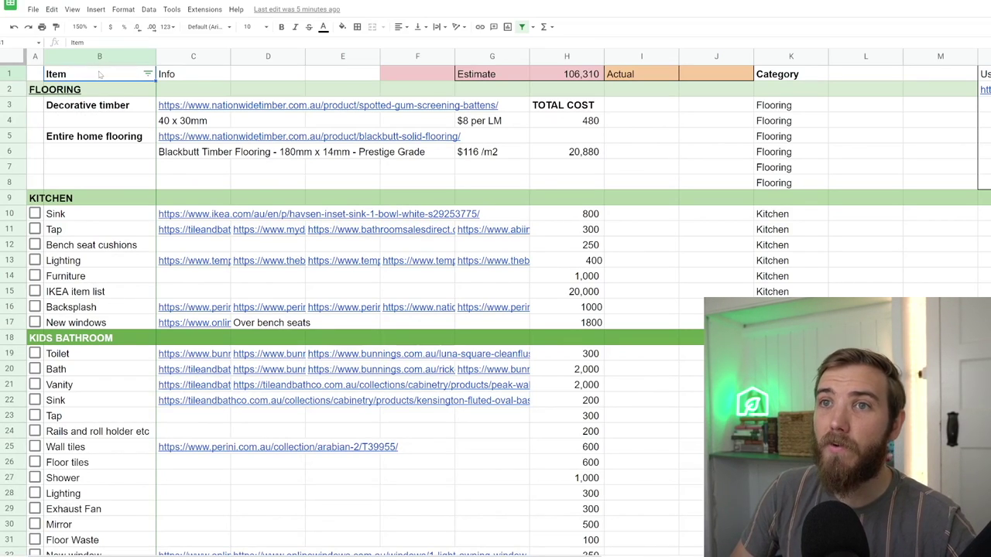
pyautogui.click(193, 74)
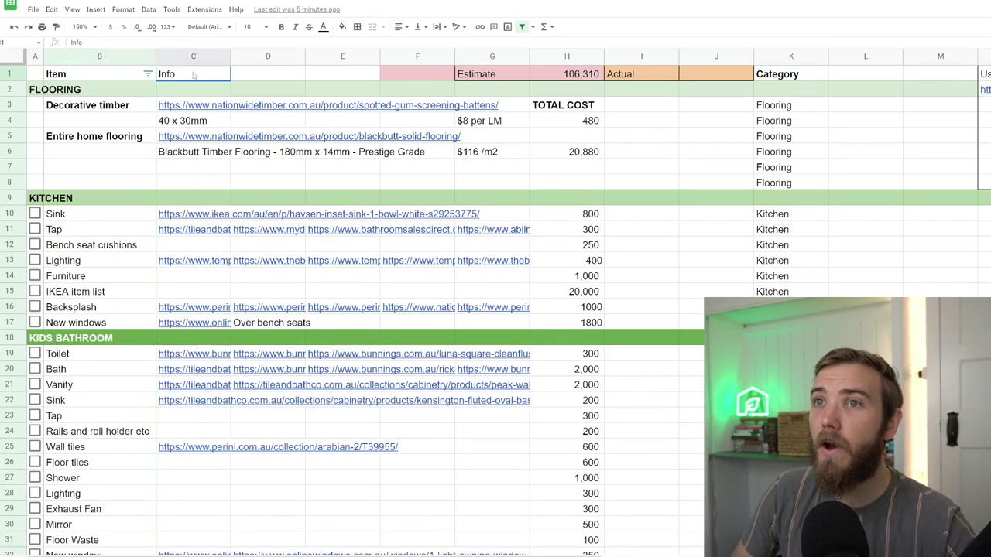
pyautogui.click(559, 75)
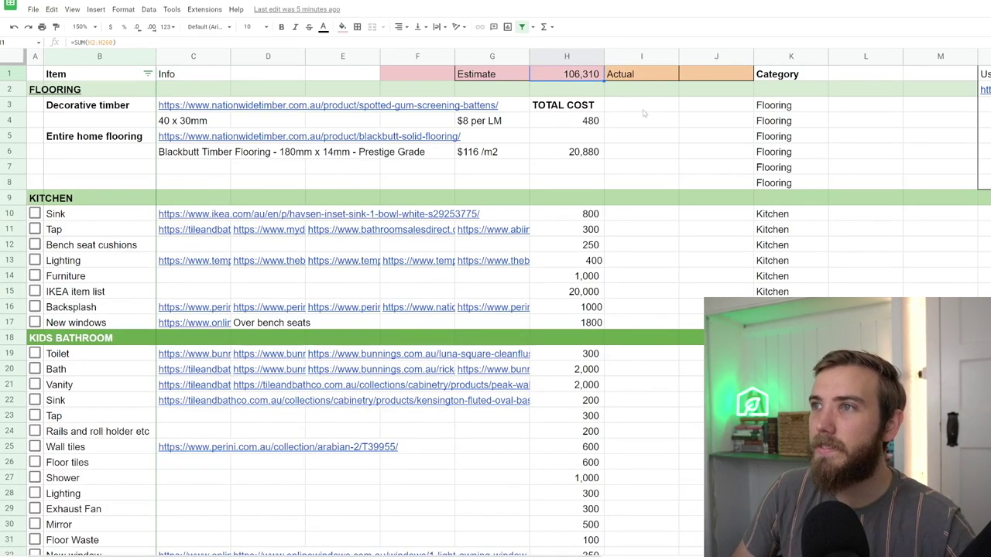
pyautogui.click(771, 105)
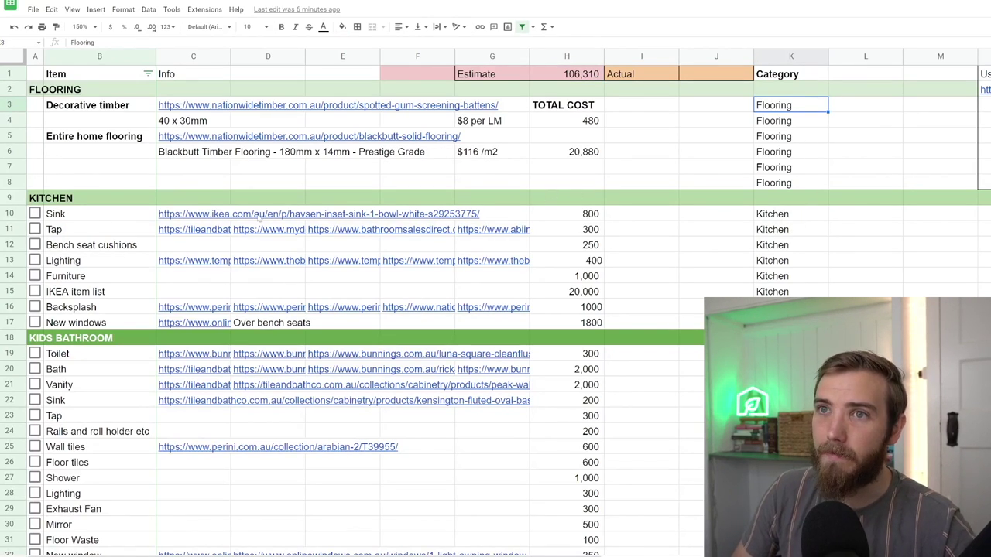
pyautogui.click(205, 157)
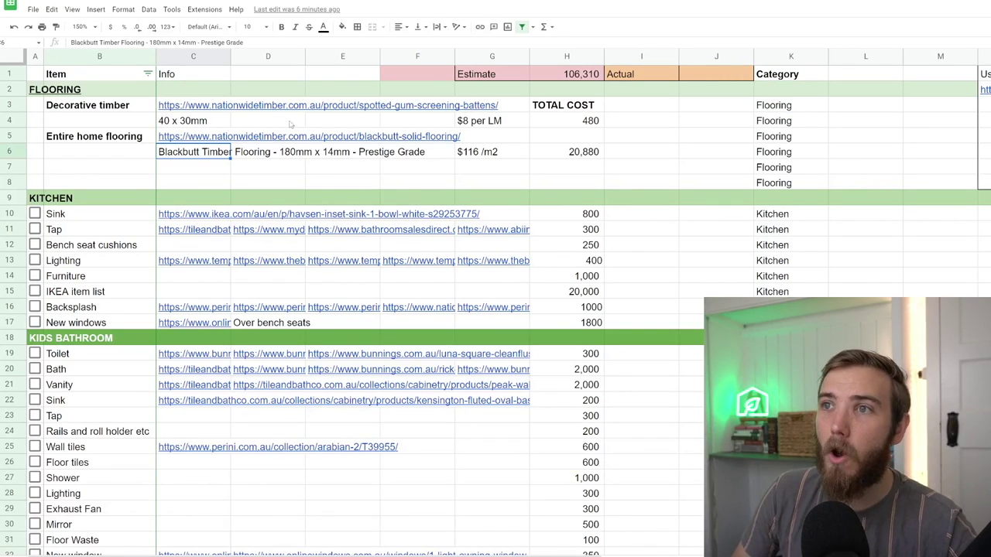
pyautogui.click(179, 123)
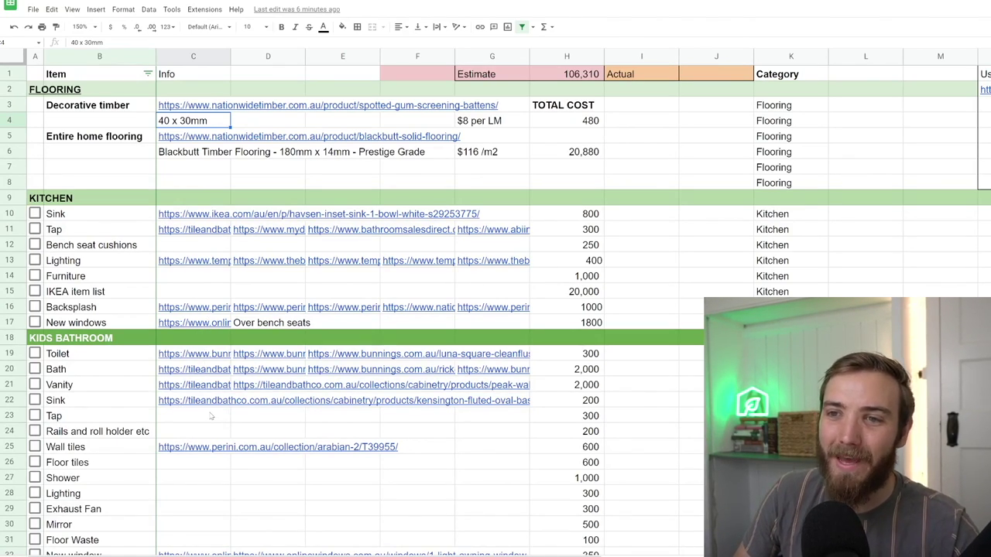
# - Examine the Kitchen items and the IKEA item list cost, and review the materials list's room sections from Kids Bathroom down to Kids Bedrooms
pyautogui.moveTo(201, 406)
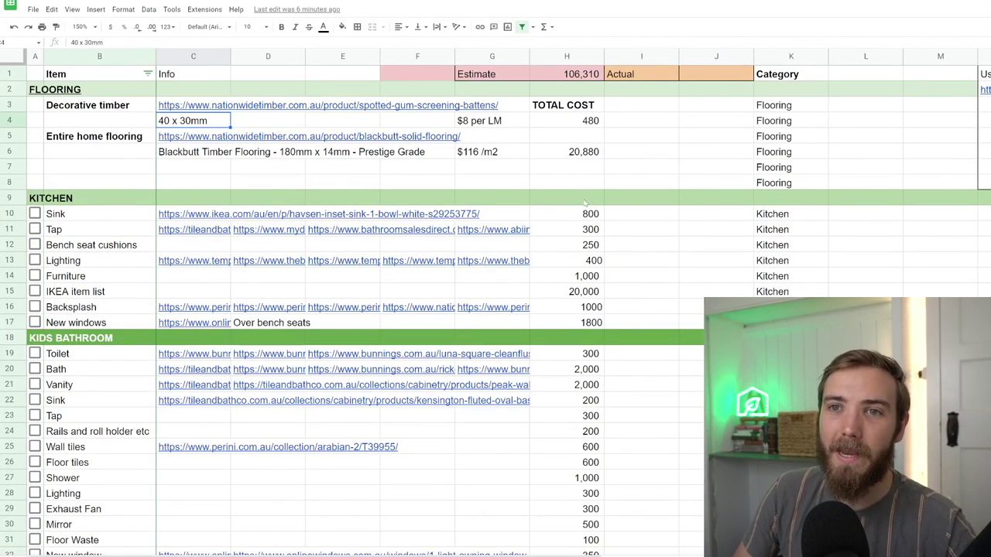
pyautogui.moveTo(99, 217); pyautogui.dragTo(91, 308)
pyautogui.scroll(-2, 90, 307)
pyautogui.click(585, 170)
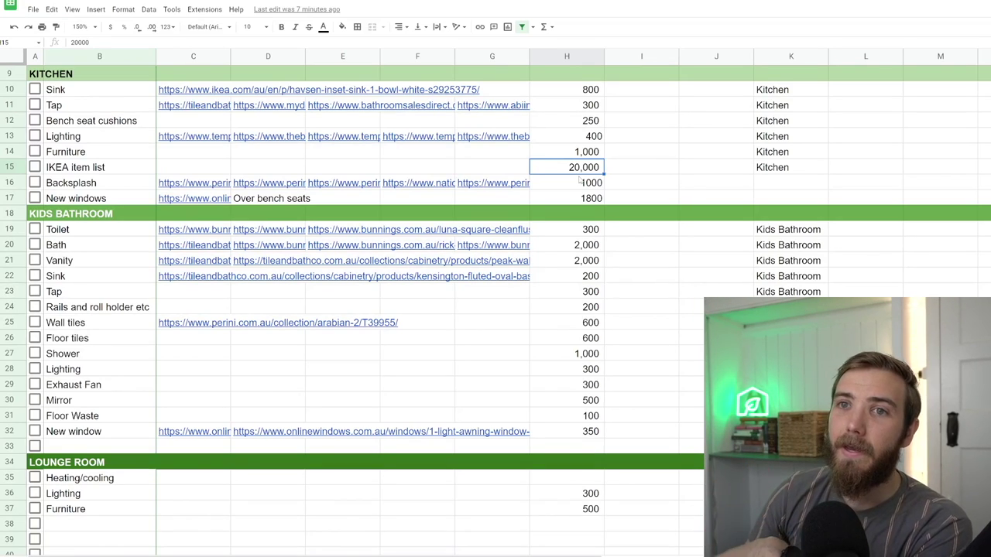
pyautogui.scroll(-8, 480, 292)
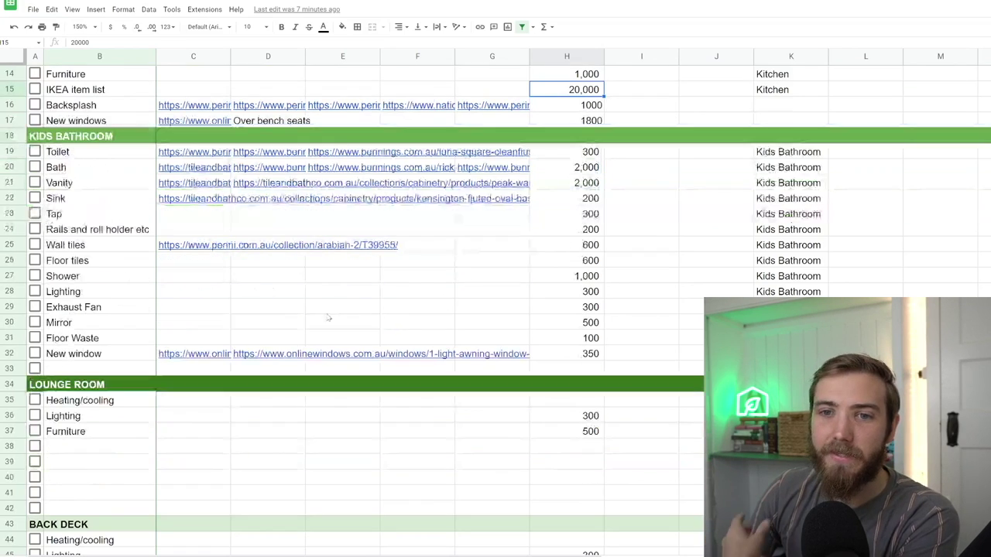
pyautogui.scroll(-15, 329, 316)
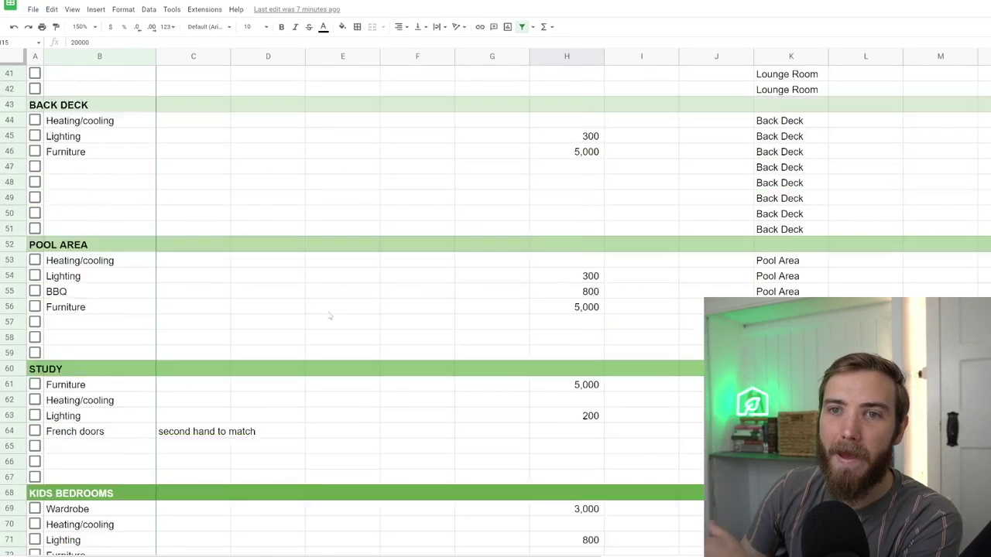
pyautogui.scroll(-8, 328, 316)
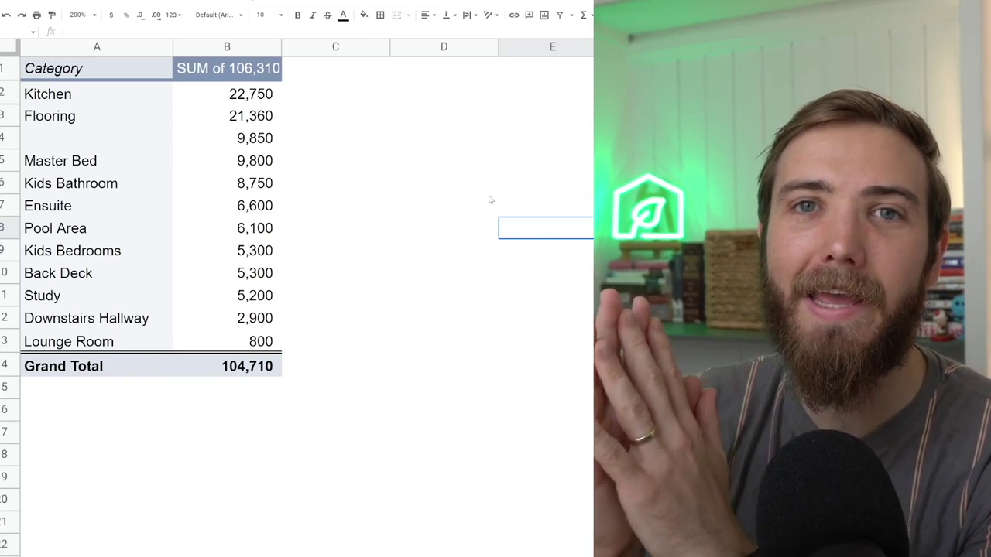
# - Examine the Grand Total of the category summary and the range of category sums from Kitchen to Lounge Room
pyautogui.moveTo(239, 242)
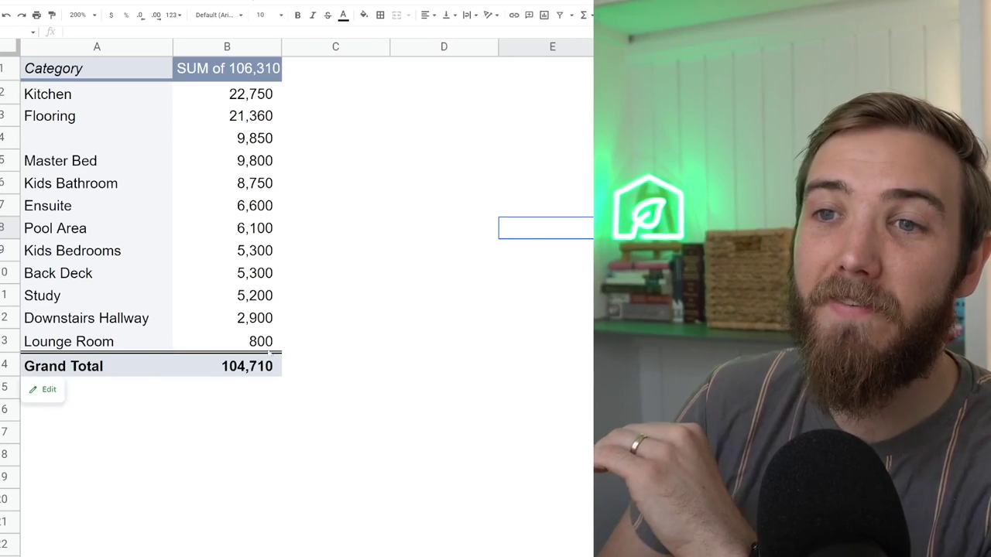
pyautogui.click(260, 376)
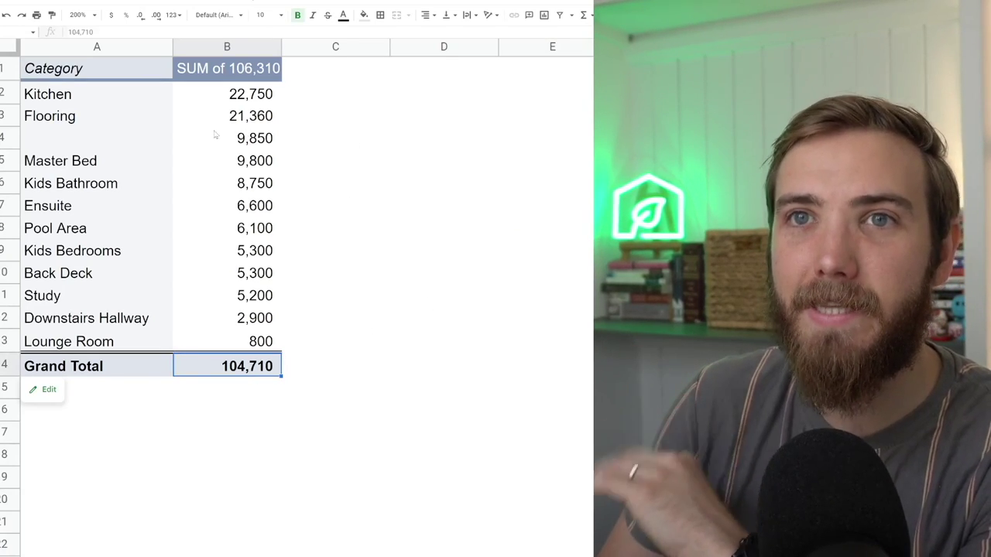
pyautogui.moveTo(224, 87); pyautogui.dragTo(256, 332)
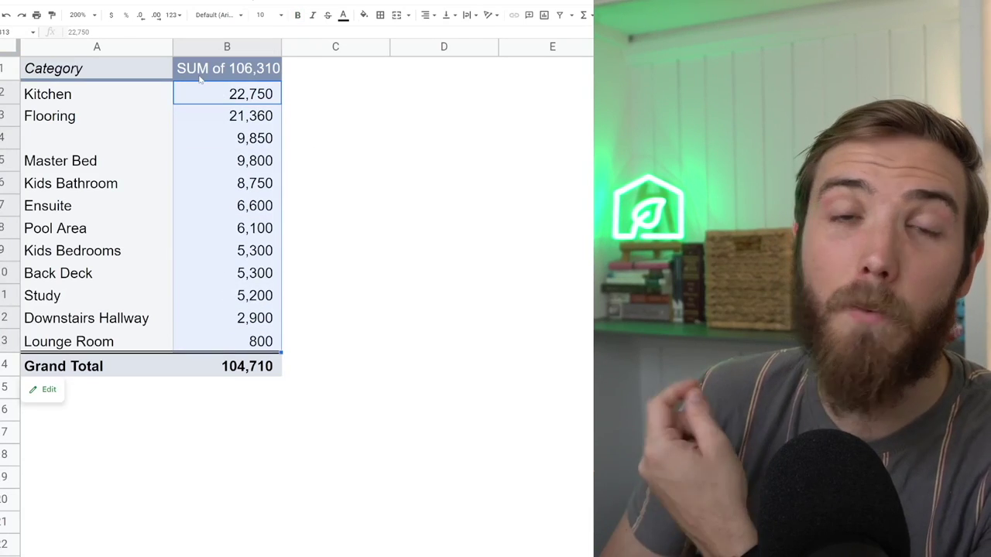
pyautogui.click(213, 98)
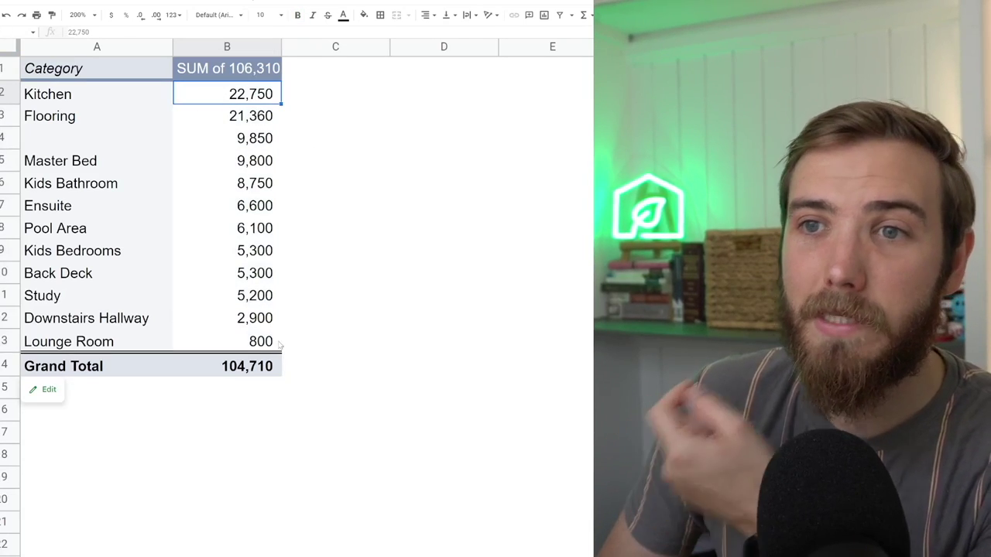
pyautogui.click(263, 341)
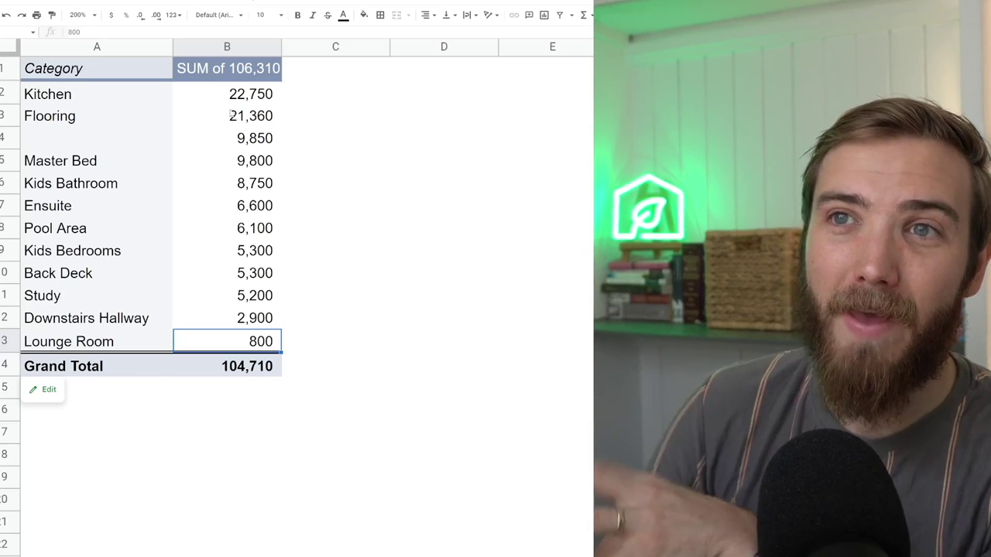
# - Examine the category sums one by one from Flooring to Kids Bedrooms, including the row with no category name
pyautogui.click(231, 115)
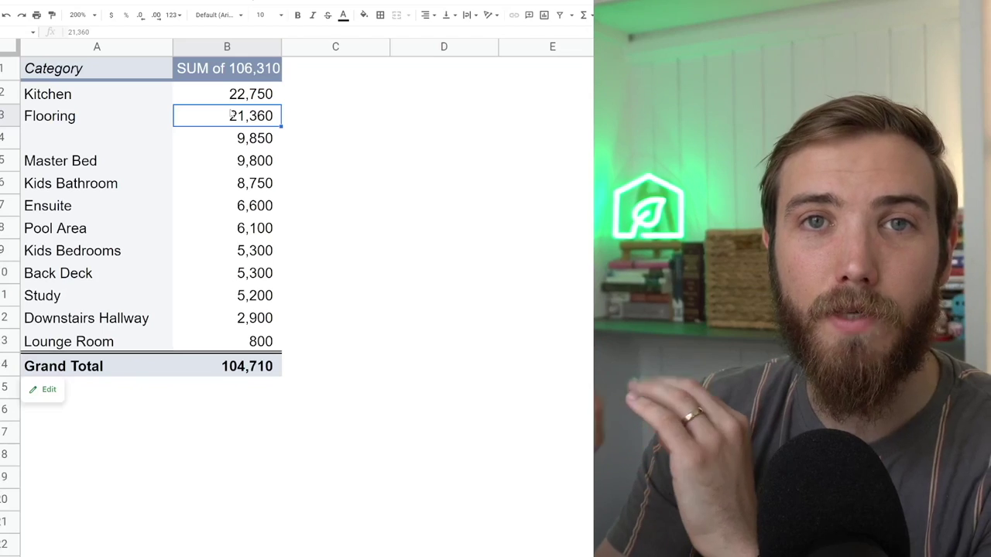
pyautogui.click(227, 138)
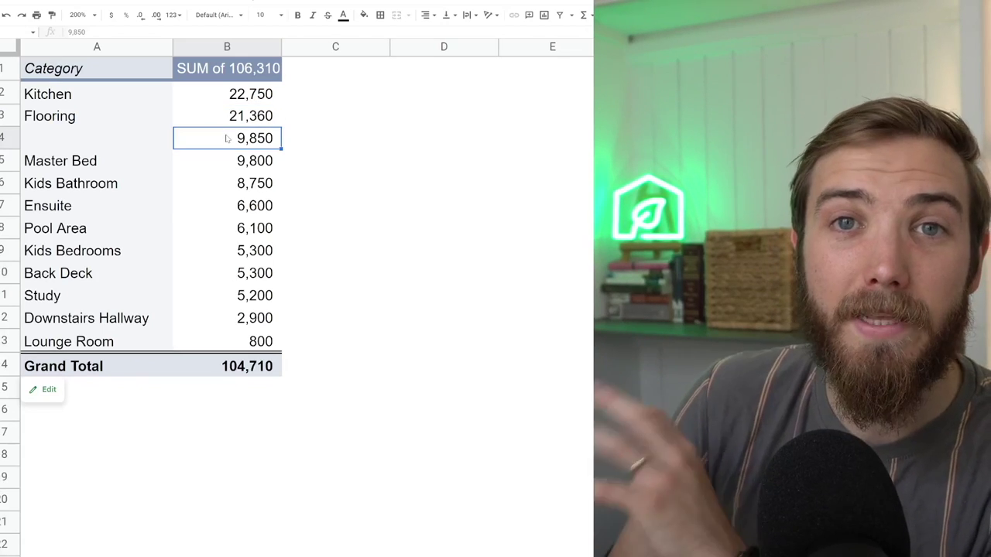
pyautogui.click(144, 144)
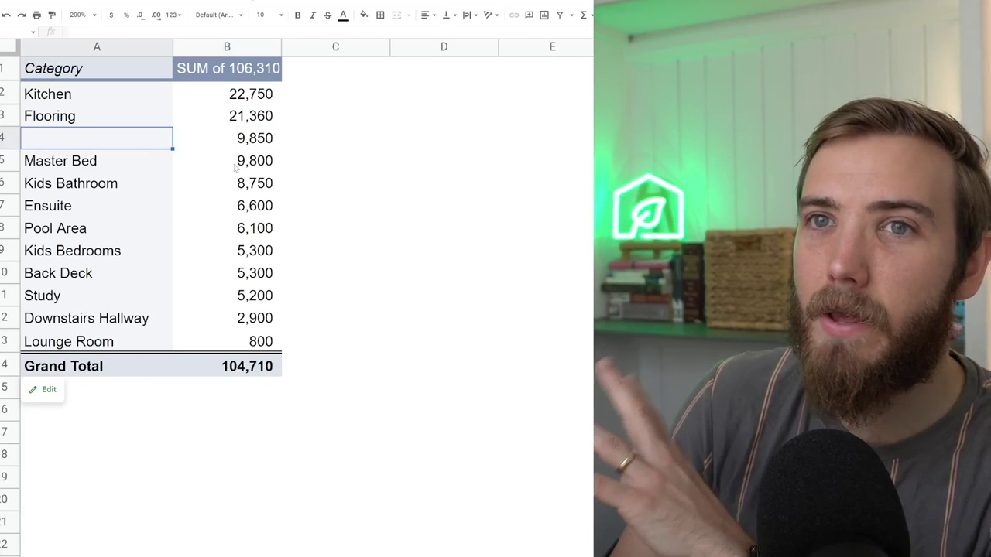
pyautogui.click(237, 169)
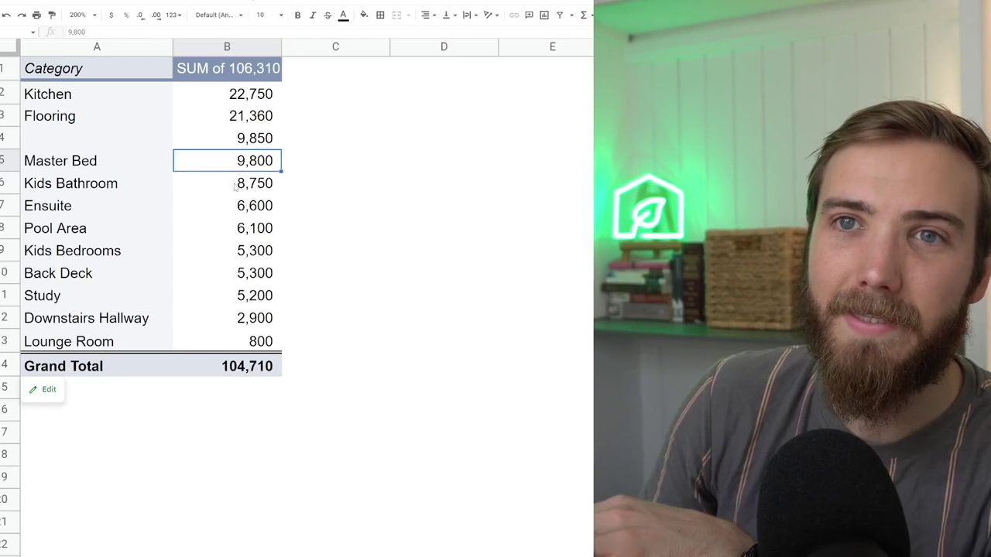
pyautogui.click(236, 186)
pyautogui.click(219, 214)
pyautogui.click(228, 234)
pyautogui.click(236, 254)
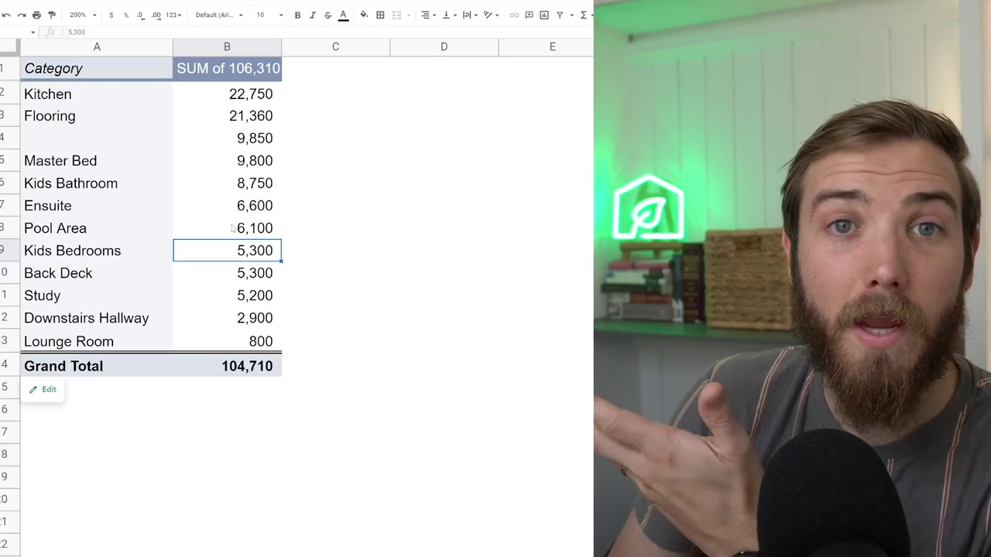